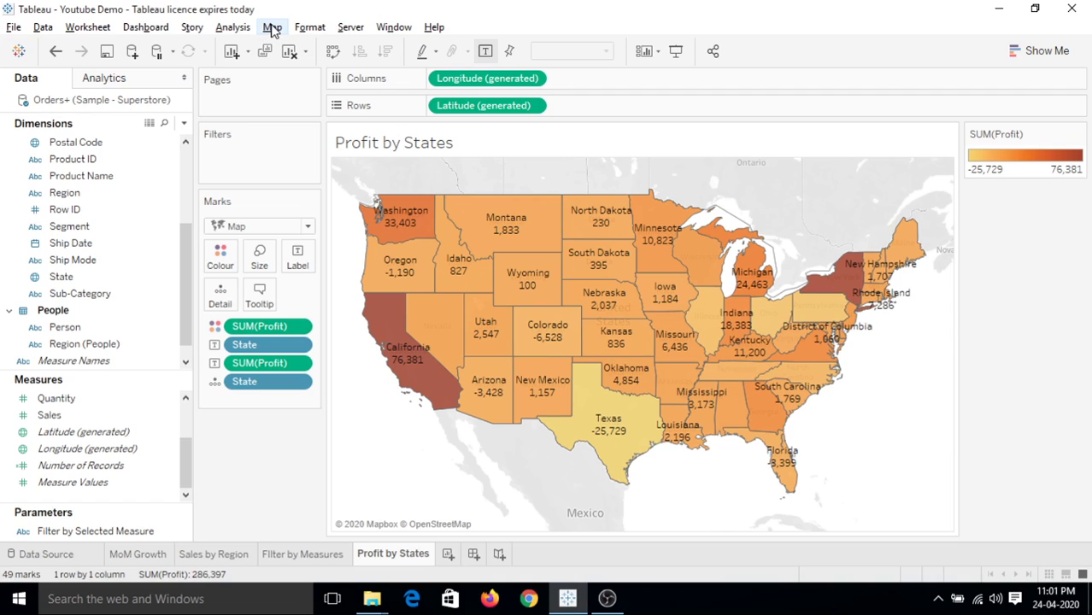
Try the Normal background map style on the Profit by States map, followed by the Dark style
{"action": "left_click", "coordinate": [273, 28]}
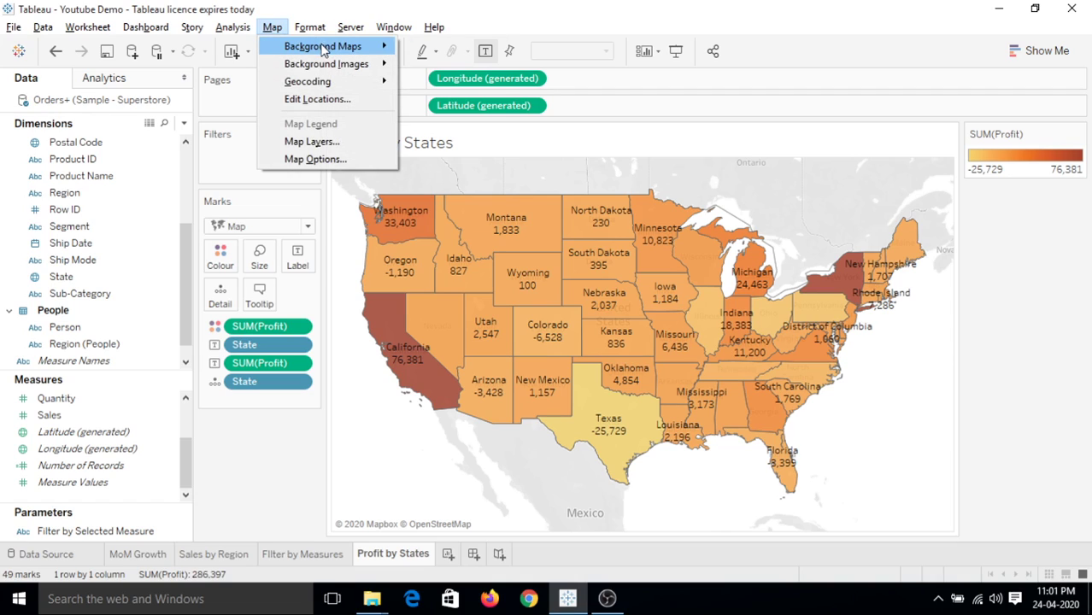
{"action": "mouse_move", "coordinate": [321, 53]}
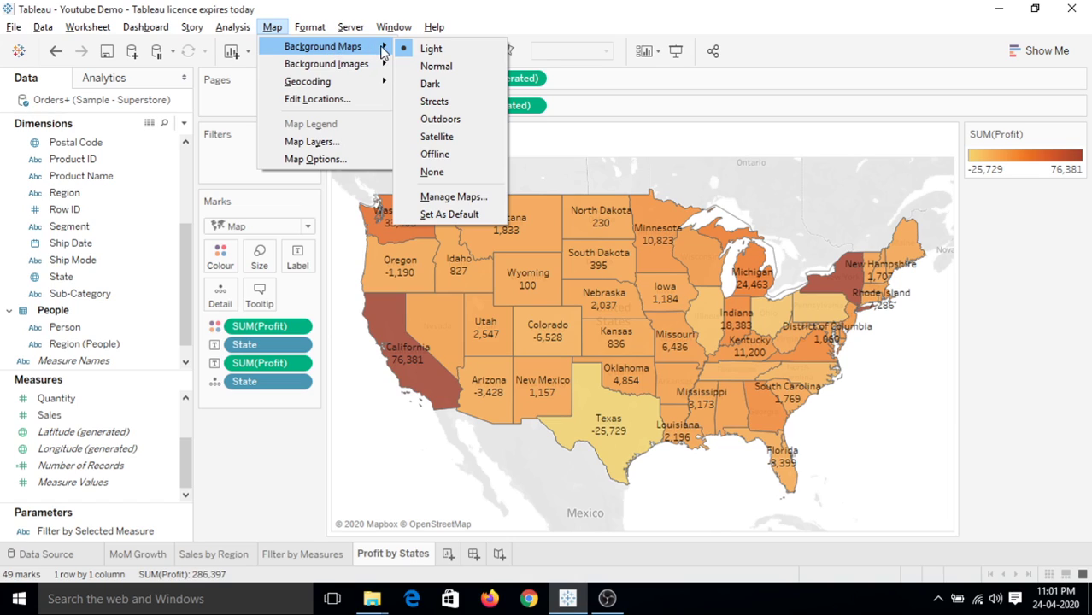
{"action": "left_click", "coordinate": [442, 67]}
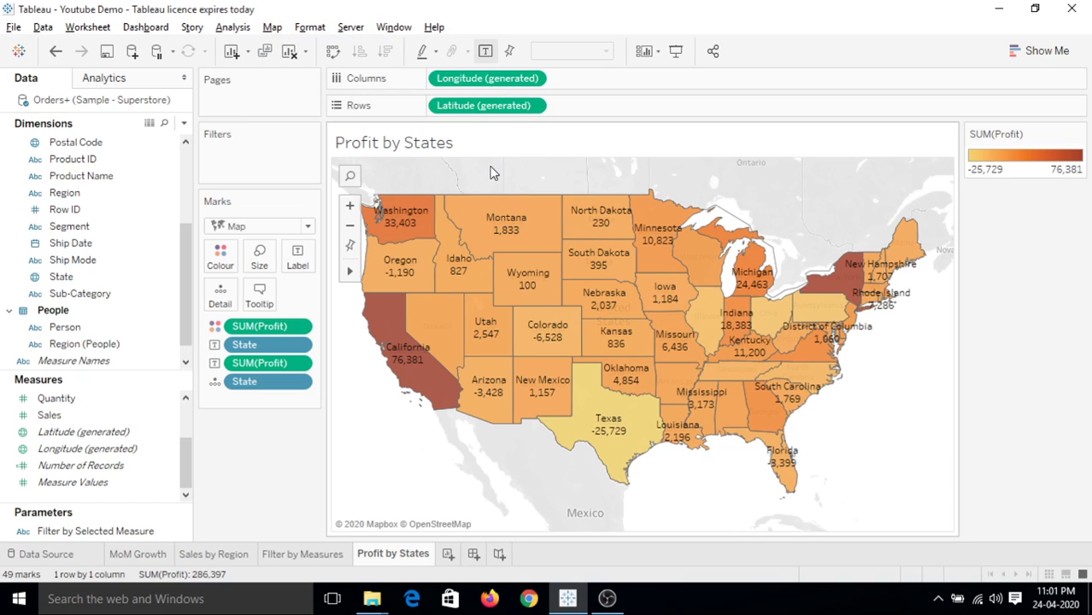
{"action": "left_click", "coordinate": [273, 29]}
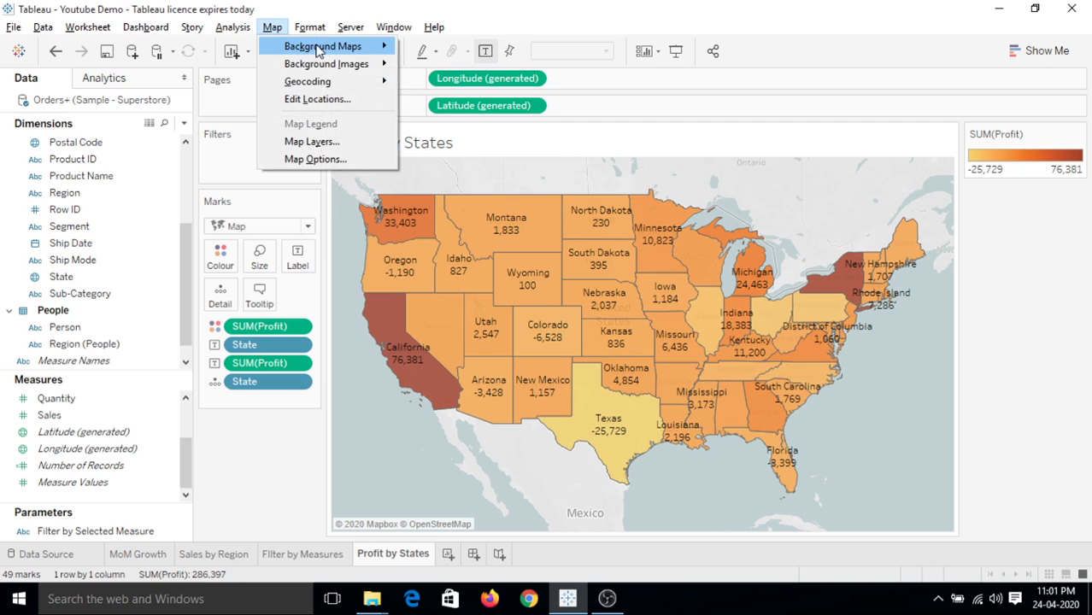
{"action": "left_click", "coordinate": [437, 85]}
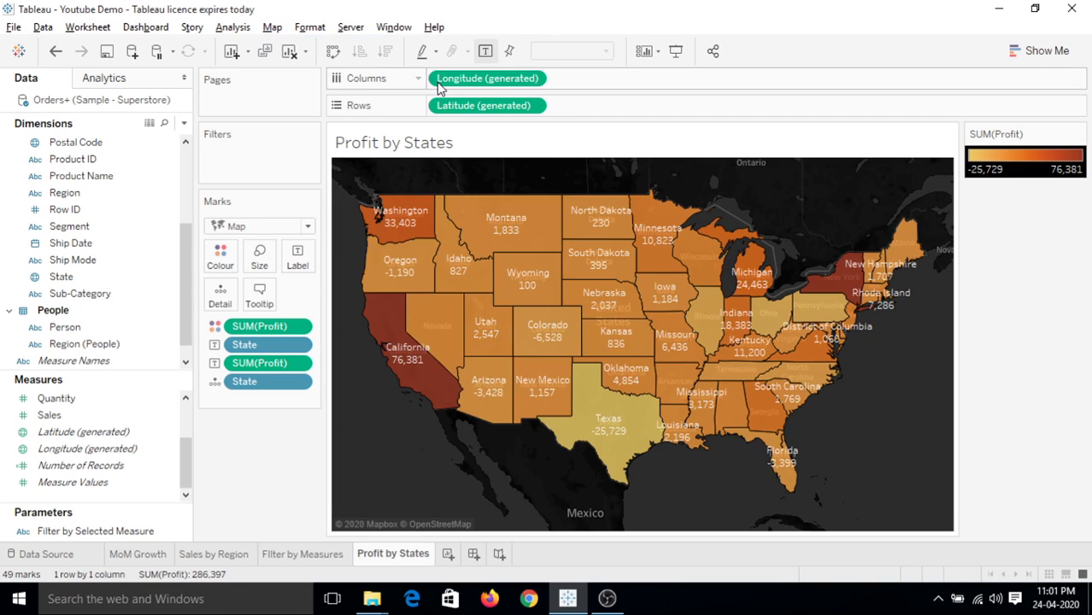
Switch the background map of the Profit by States view to the Satellite style
{"action": "left_click", "coordinate": [278, 30]}
{"action": "mouse_move", "coordinate": [359, 47]}
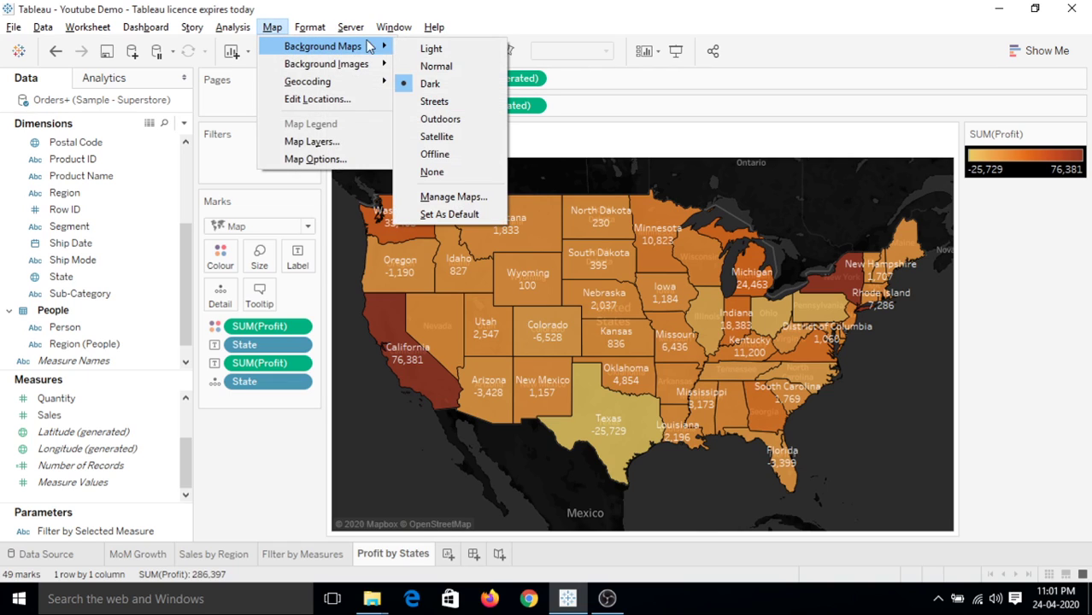
{"action": "left_click", "coordinate": [450, 137]}
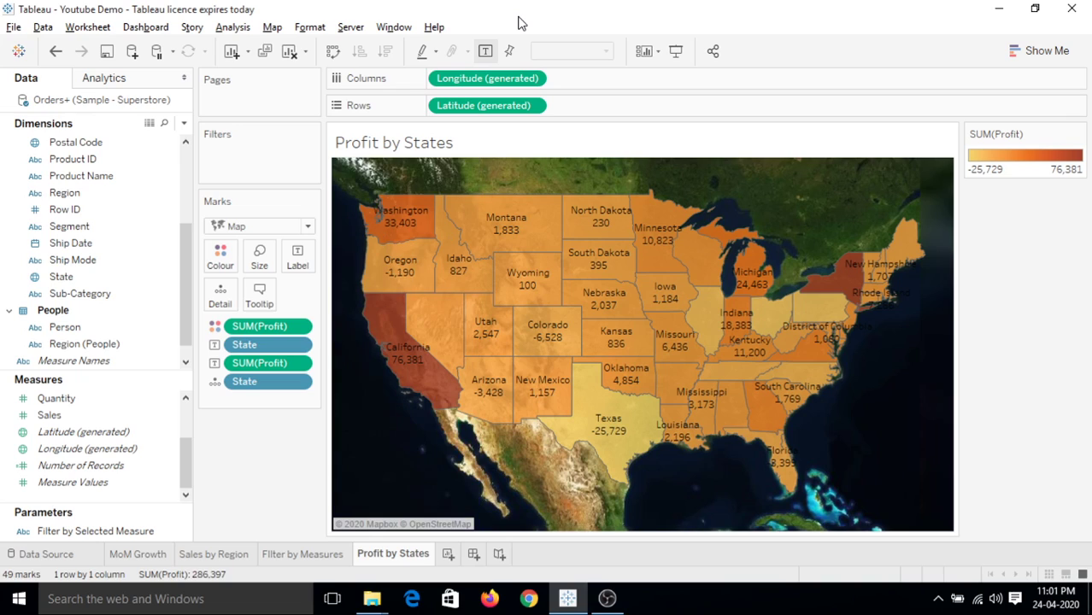
{"action": "left_click", "coordinate": [274, 29]}
{"action": "left_click", "coordinate": [372, 7]}
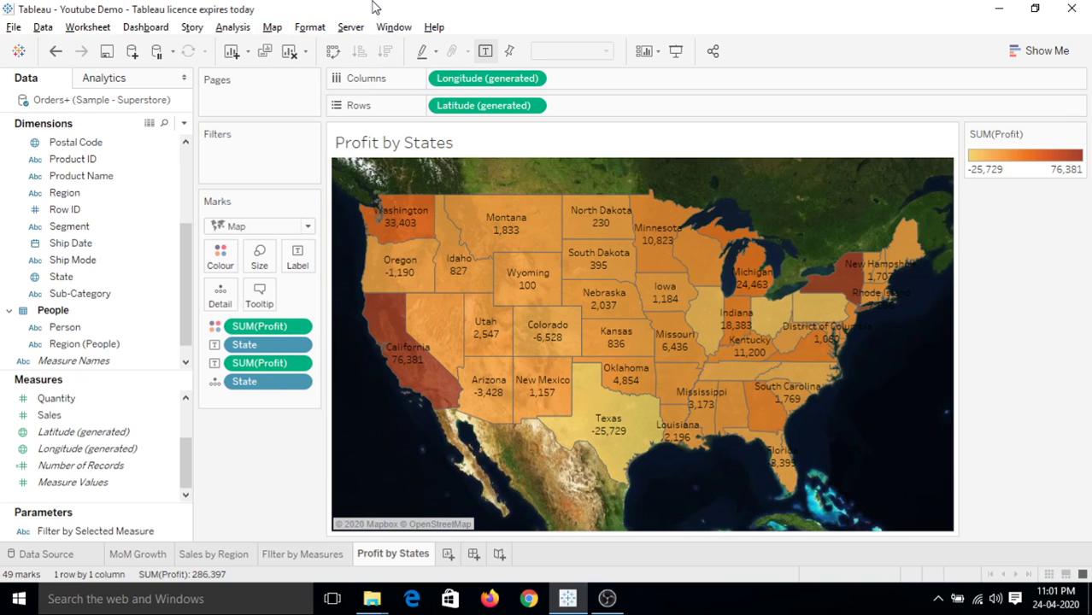
Examine the settings and image file browser for adding a background image to Orders+ (Sample - Superstore), without adding an image
{"action": "left_click", "coordinate": [270, 29]}
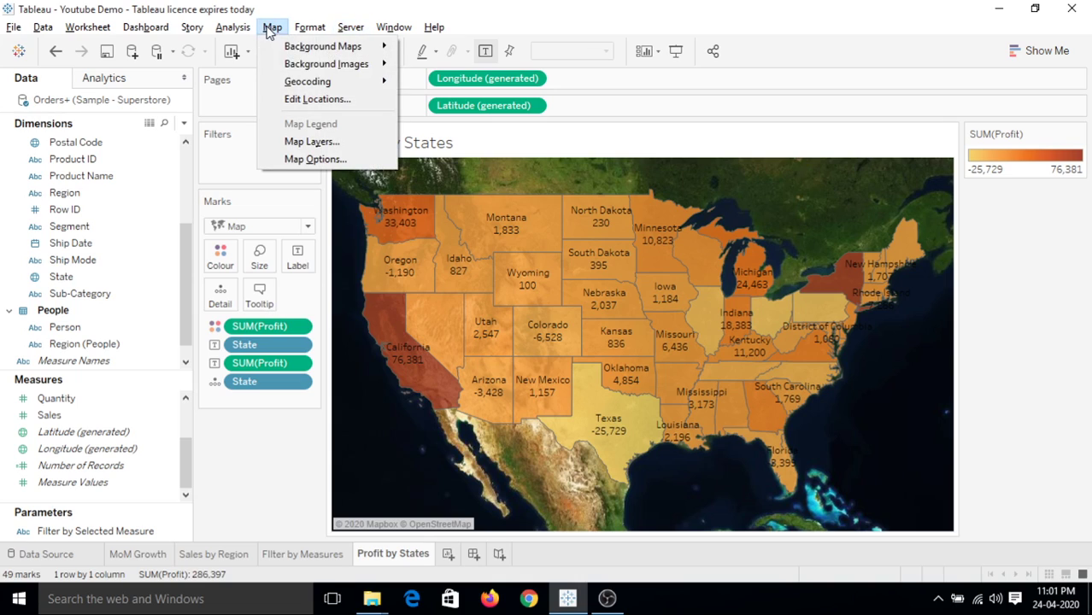
{"action": "mouse_move", "coordinate": [346, 69]}
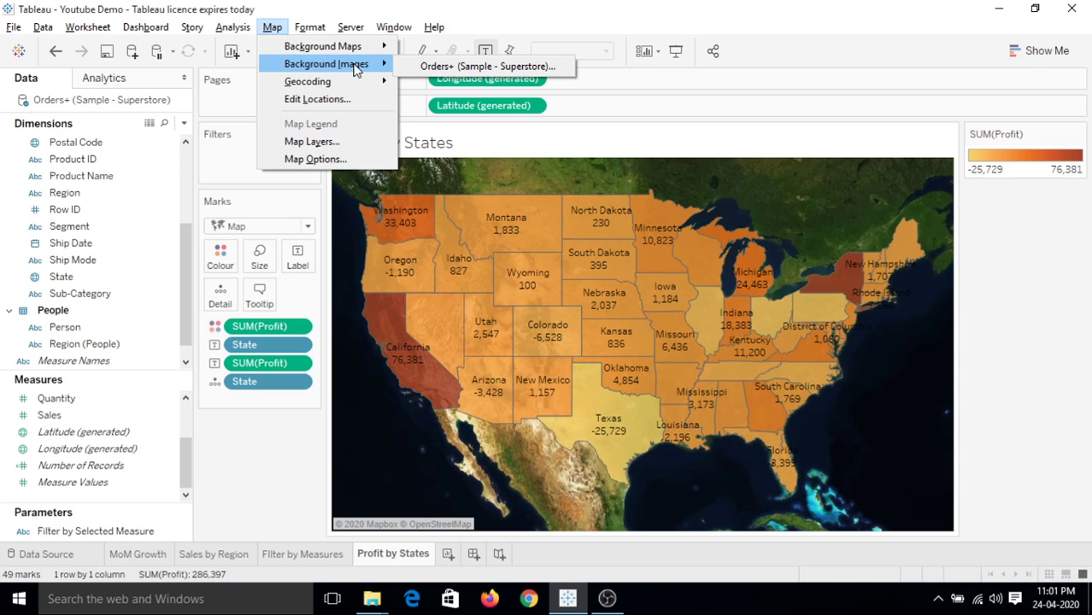
{"action": "left_click", "coordinate": [444, 66]}
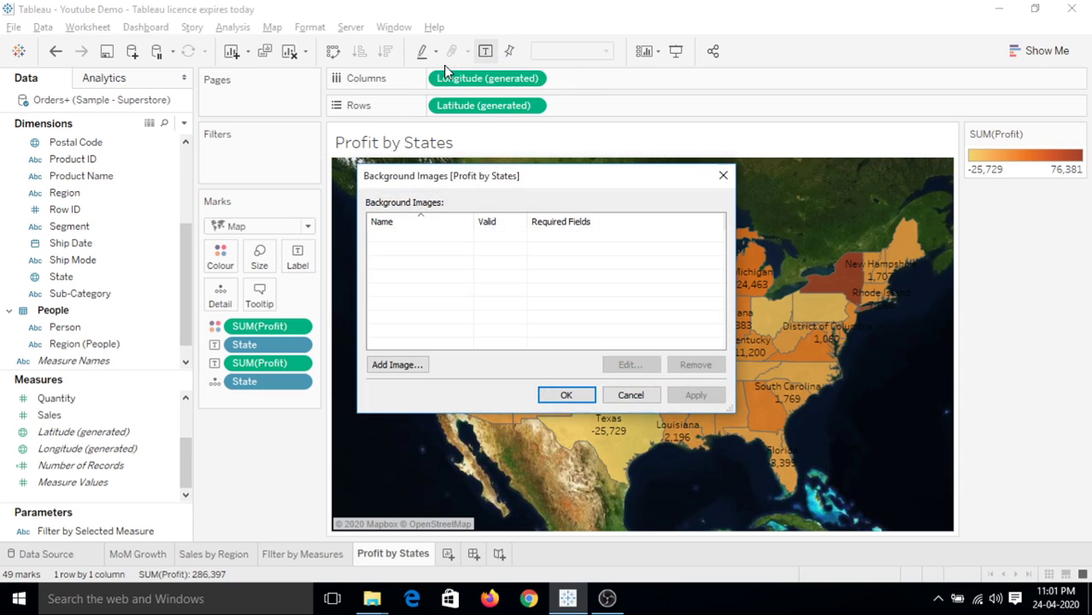
{"action": "left_click", "coordinate": [396, 365]}
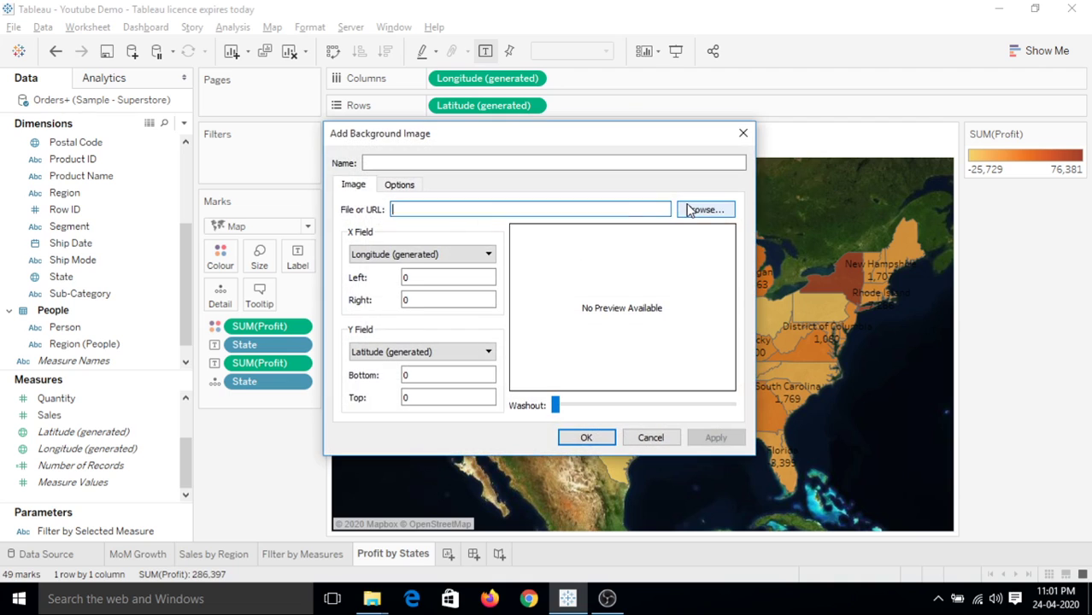
{"action": "left_click", "coordinate": [690, 211]}
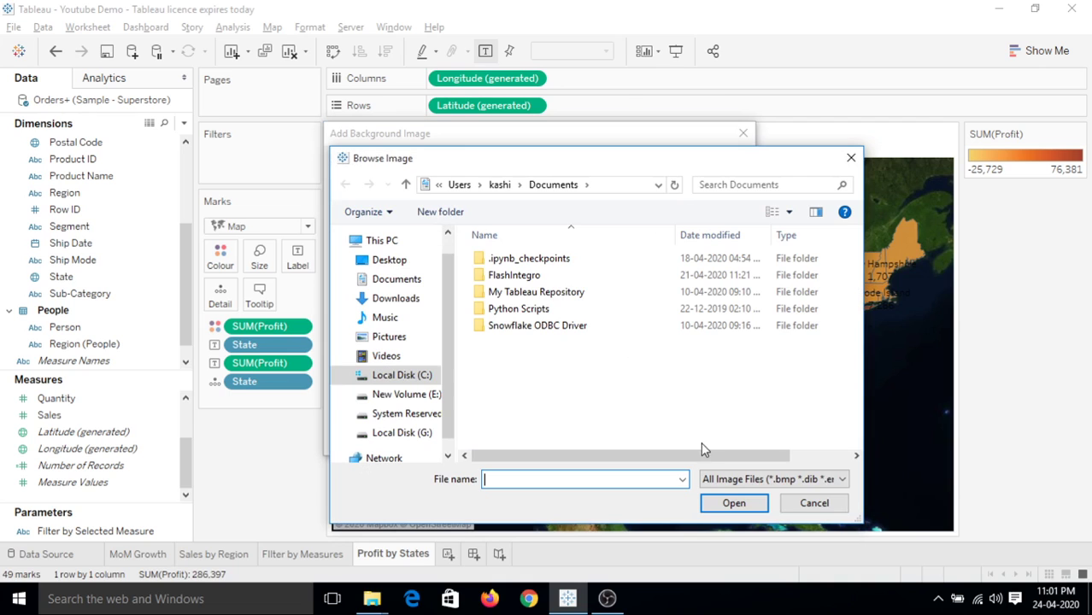
{"action": "left_click", "coordinate": [808, 503]}
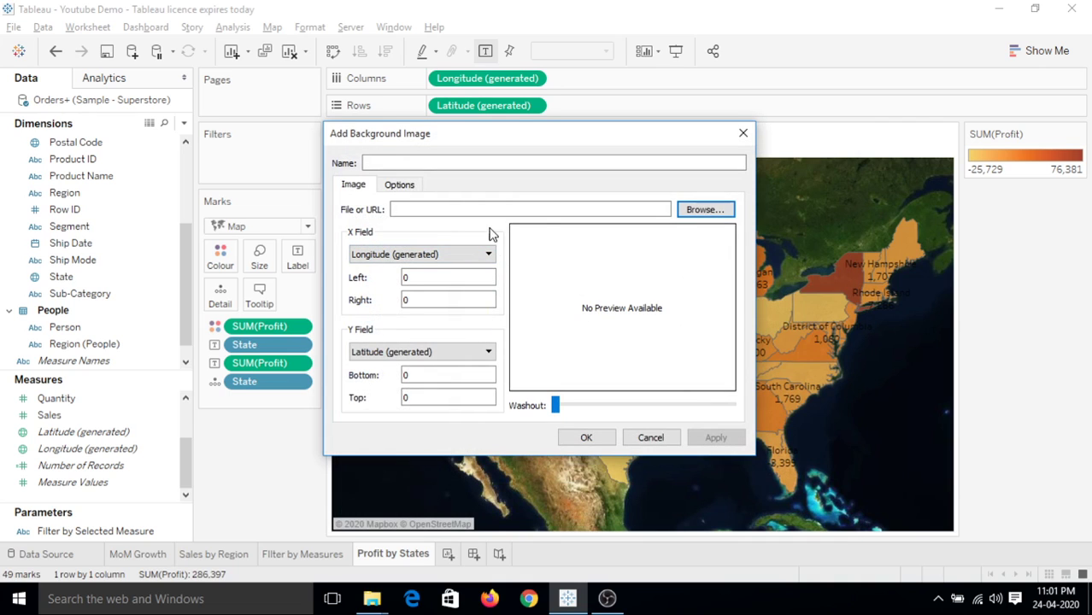
{"action": "left_click", "coordinate": [692, 215]}
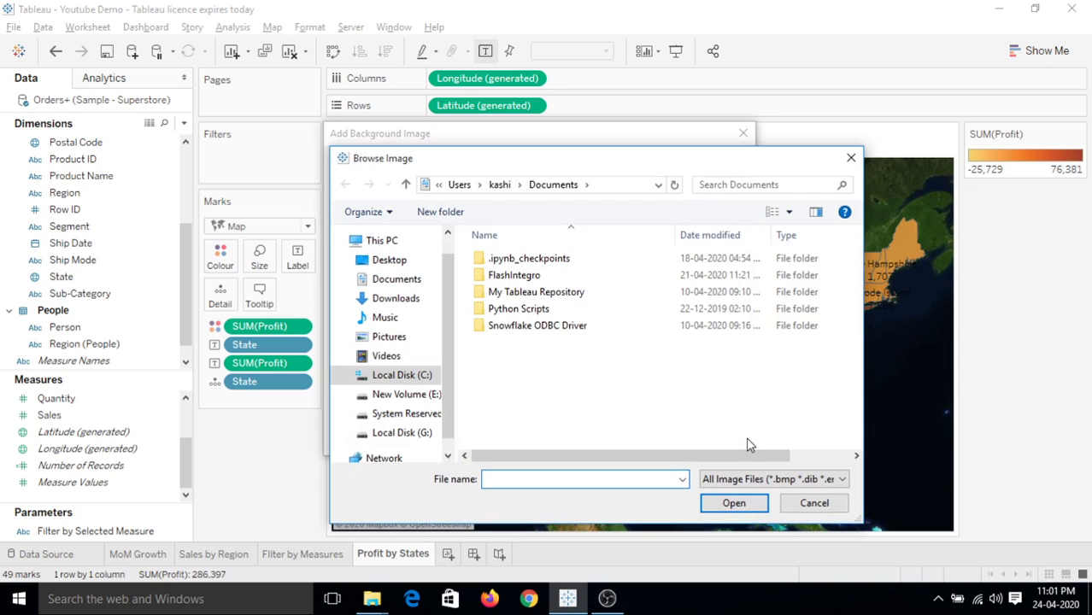
{"action": "left_click", "coordinate": [806, 503]}
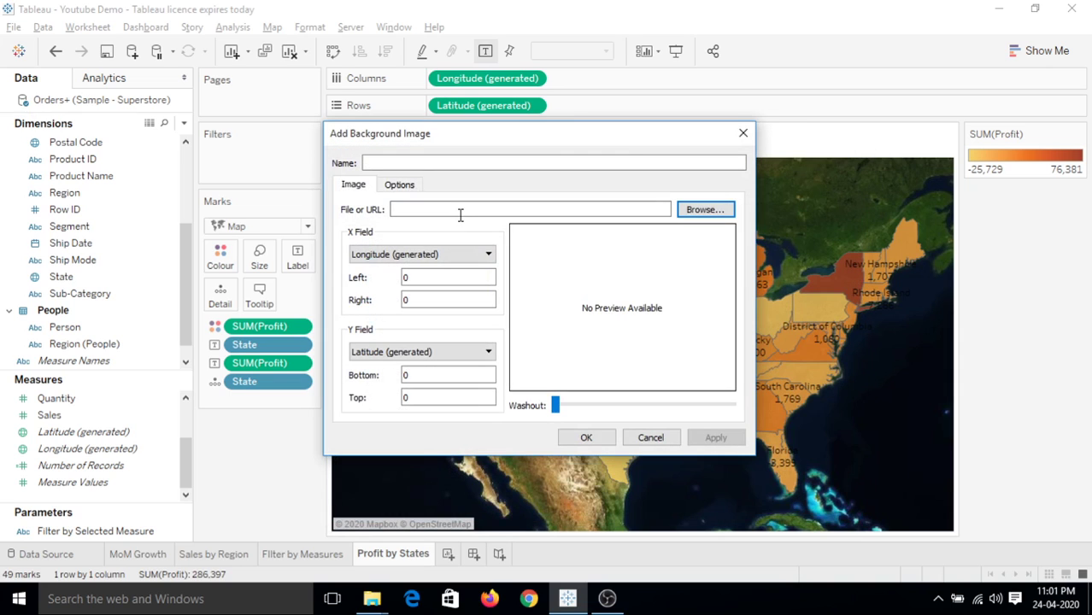
{"action": "left_click", "coordinate": [651, 439]}
{"action": "left_click", "coordinate": [630, 394]}
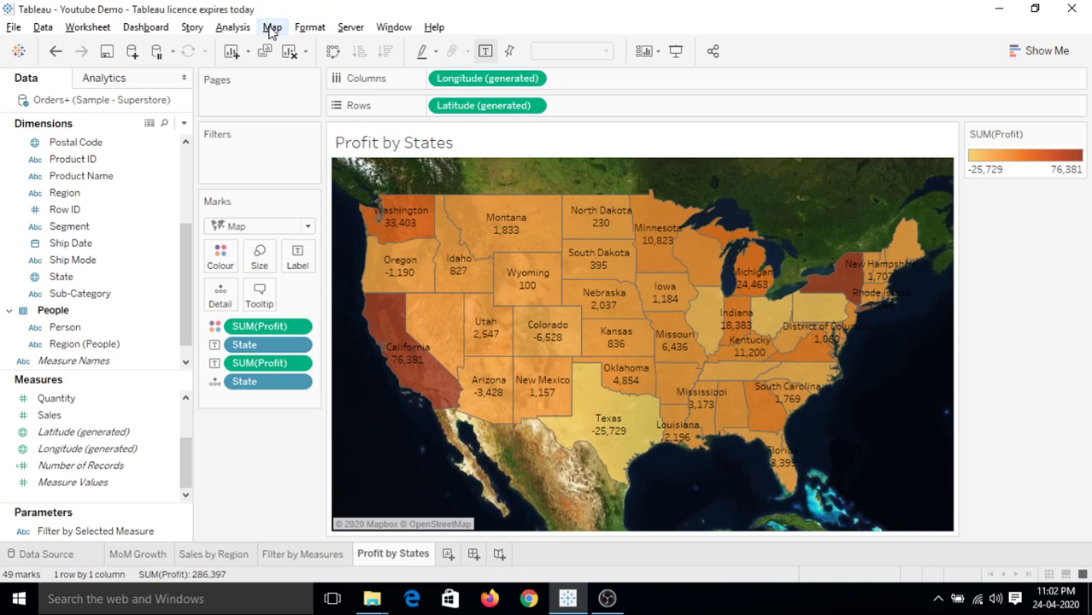
Examine the Import Custom Geocoding options and the source folder chooser, without importing anything
{"action": "left_click", "coordinate": [272, 28]}
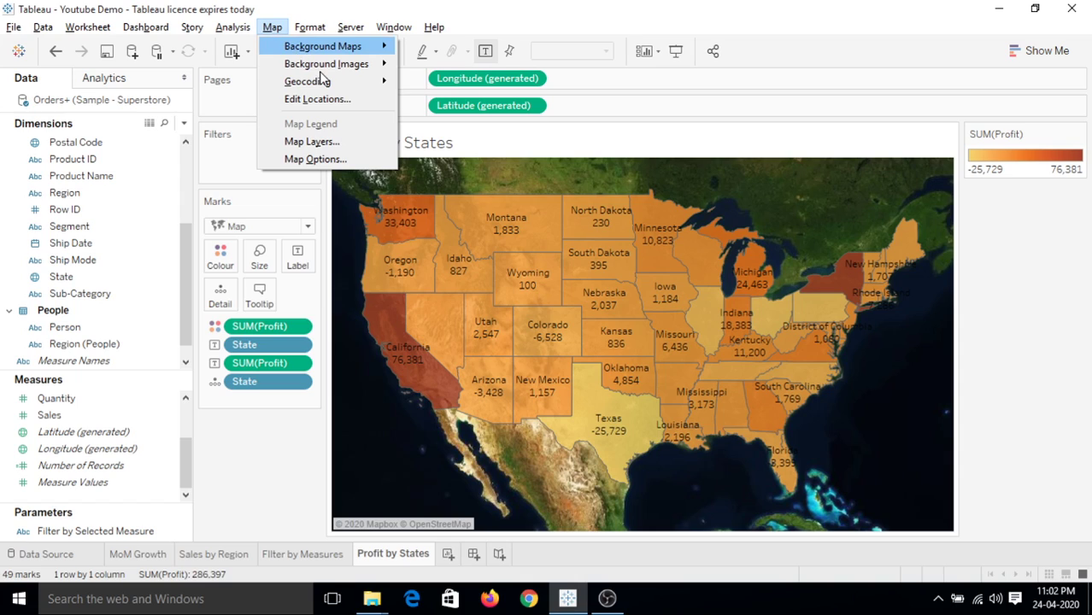
{"action": "mouse_move", "coordinate": [325, 81]}
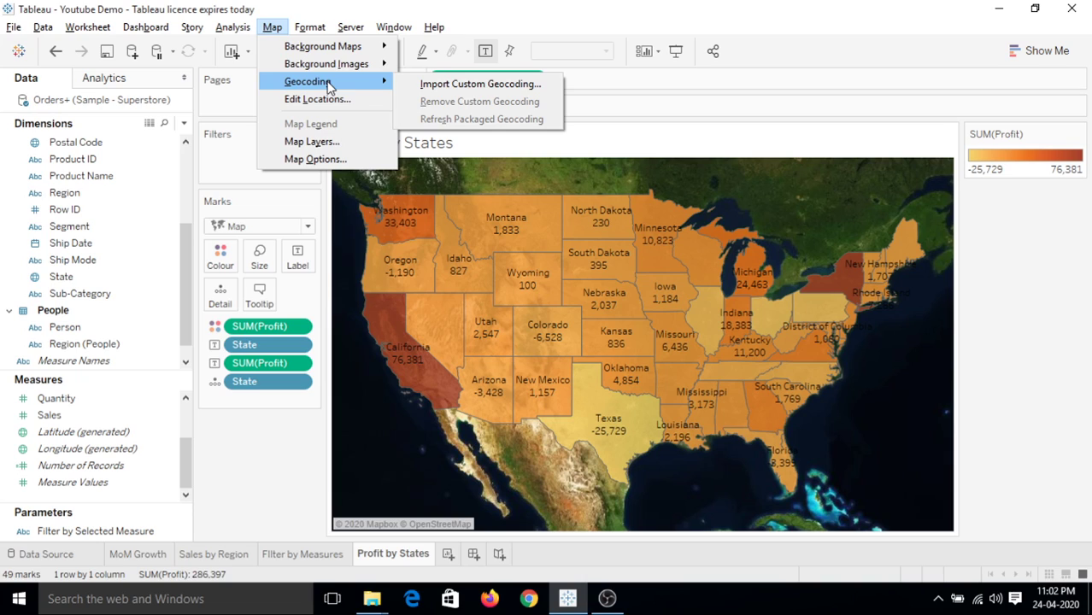
{"action": "left_click", "coordinate": [469, 83]}
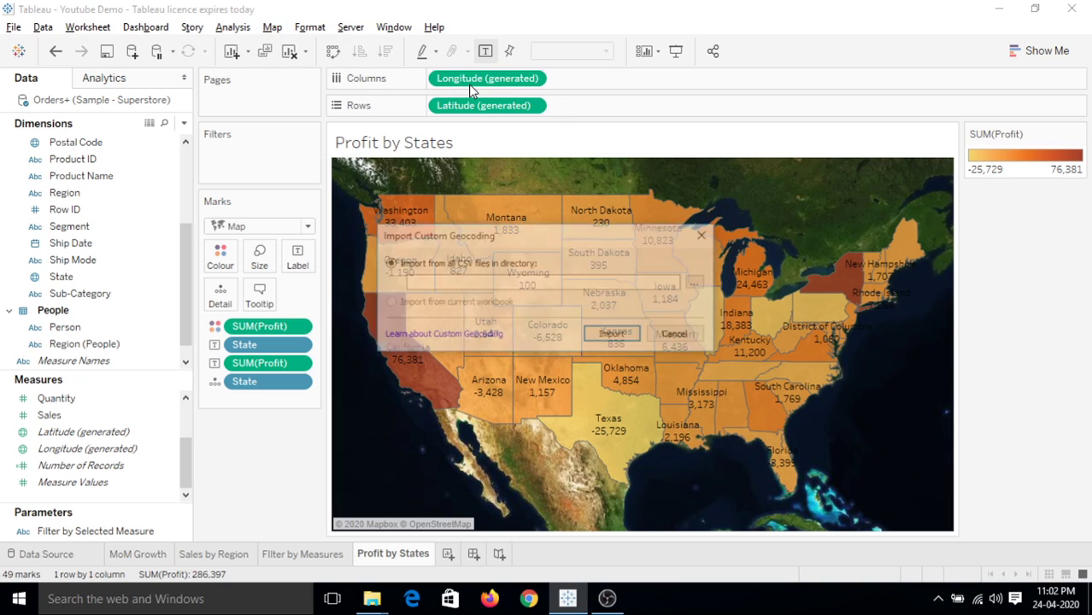
{"action": "left_click", "coordinate": [699, 283]}
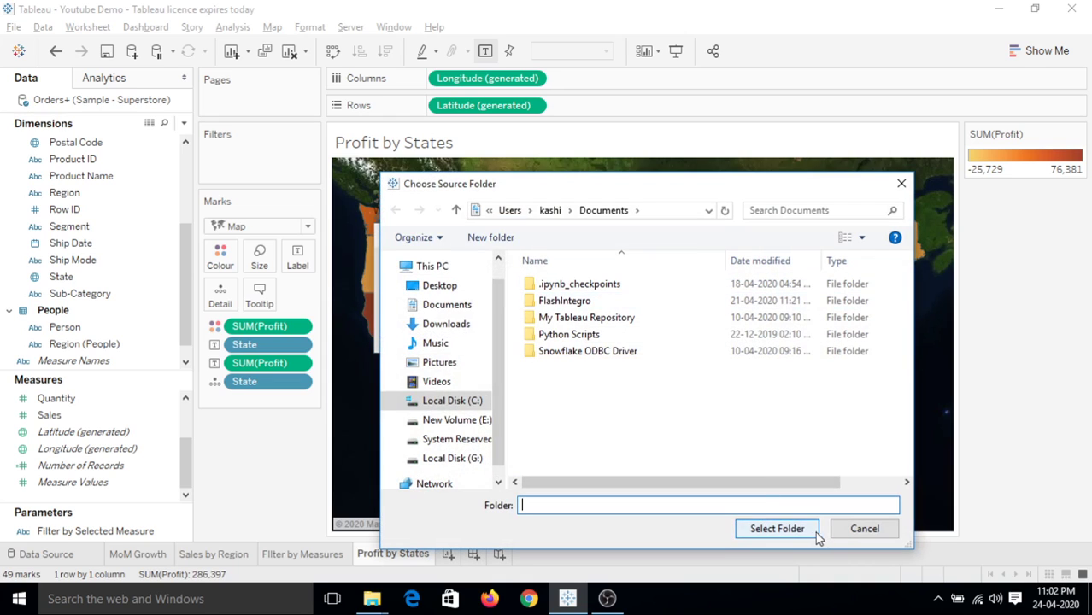
{"action": "left_click", "coordinate": [863, 531]}
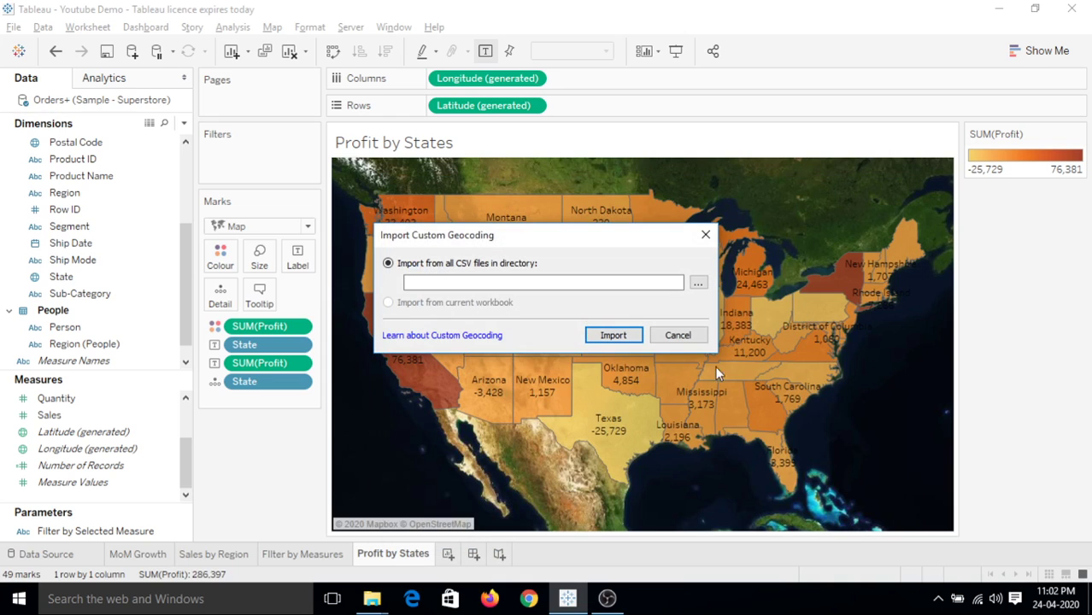
{"action": "left_click", "coordinate": [678, 336]}
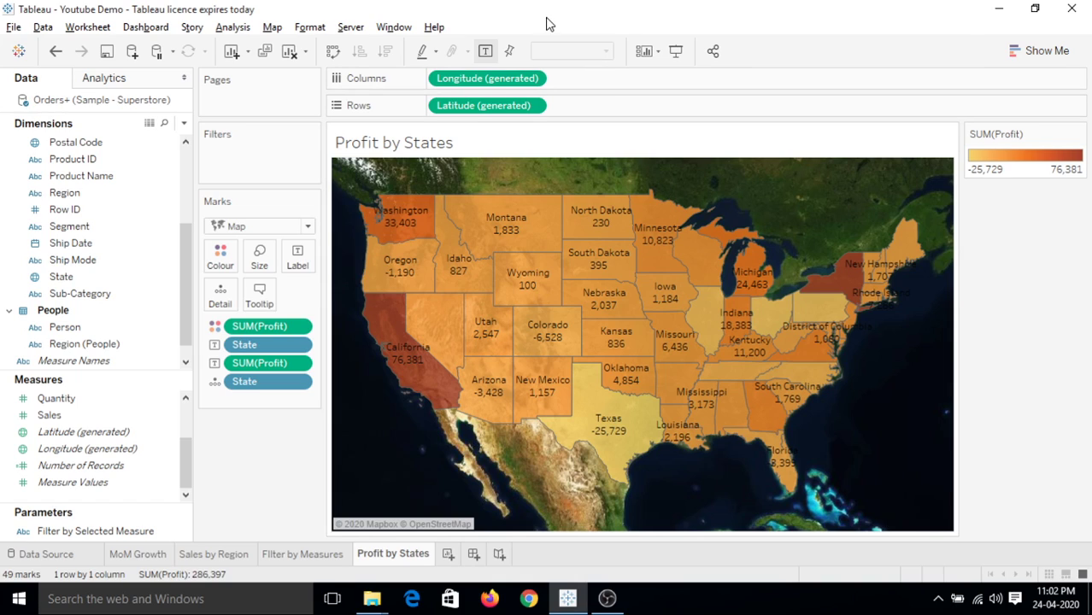
Try matching the State locations to Albania as the fixed country/region in Edit Locations
{"action": "left_click", "coordinate": [280, 30]}
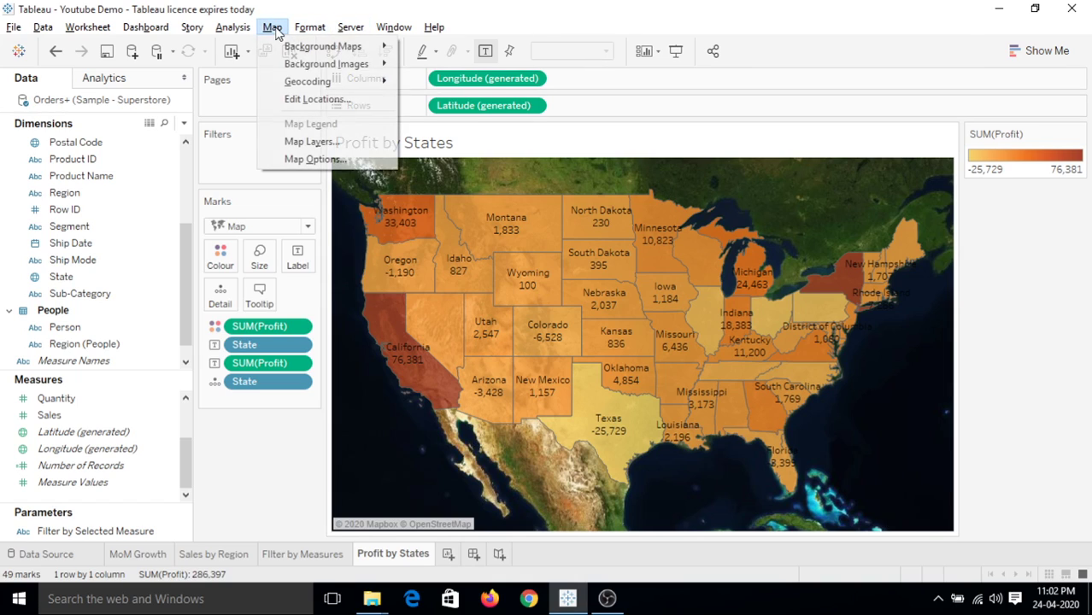
{"action": "left_click", "coordinate": [317, 99]}
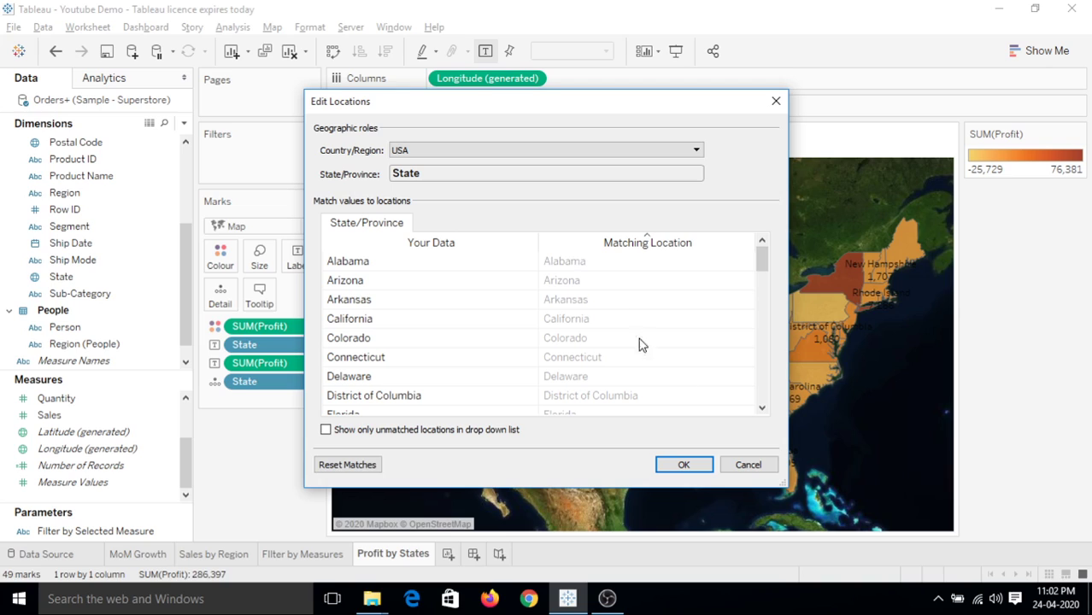
{"action": "left_click", "coordinate": [534, 150]}
{"action": "left_click", "coordinate": [498, 198]}
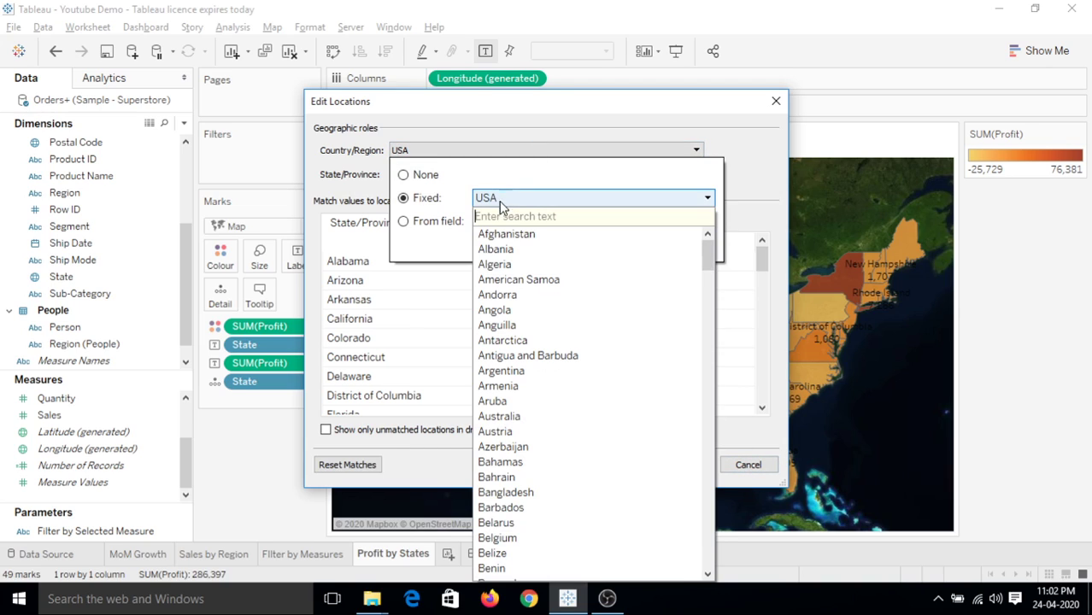
{"action": "left_click", "coordinate": [498, 250]}
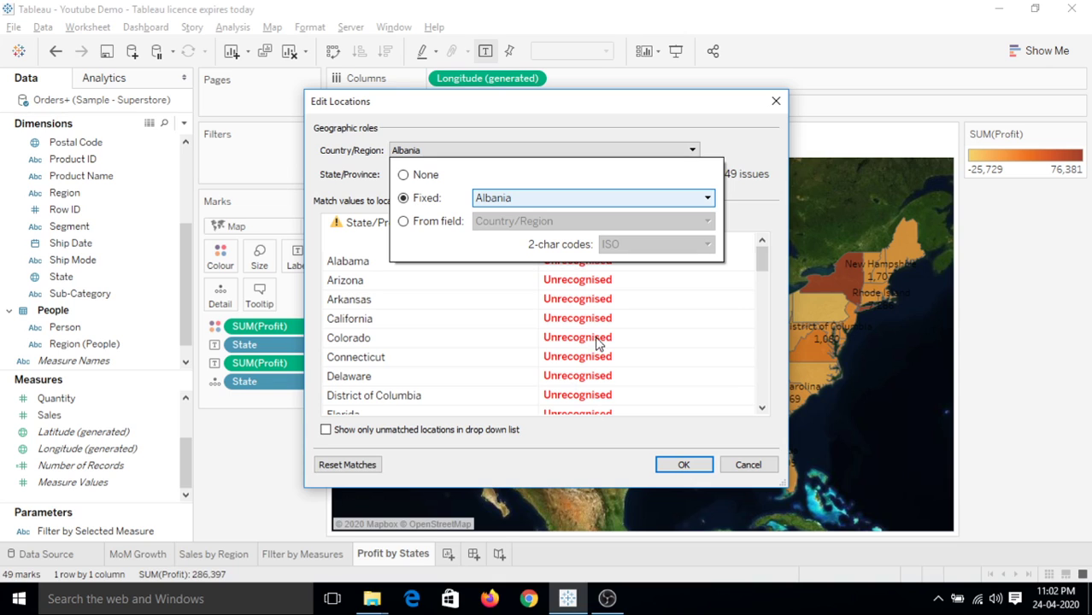
{"action": "left_click", "coordinate": [658, 464]}
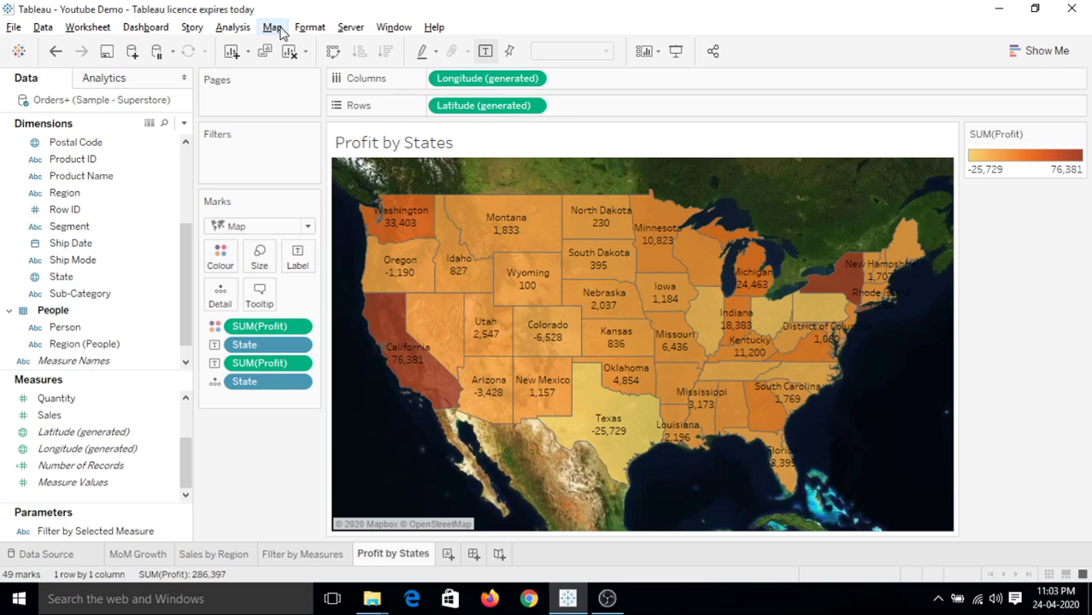
Open the Map Layers settings and set the background style to Light
{"action": "left_click", "coordinate": [274, 27]}
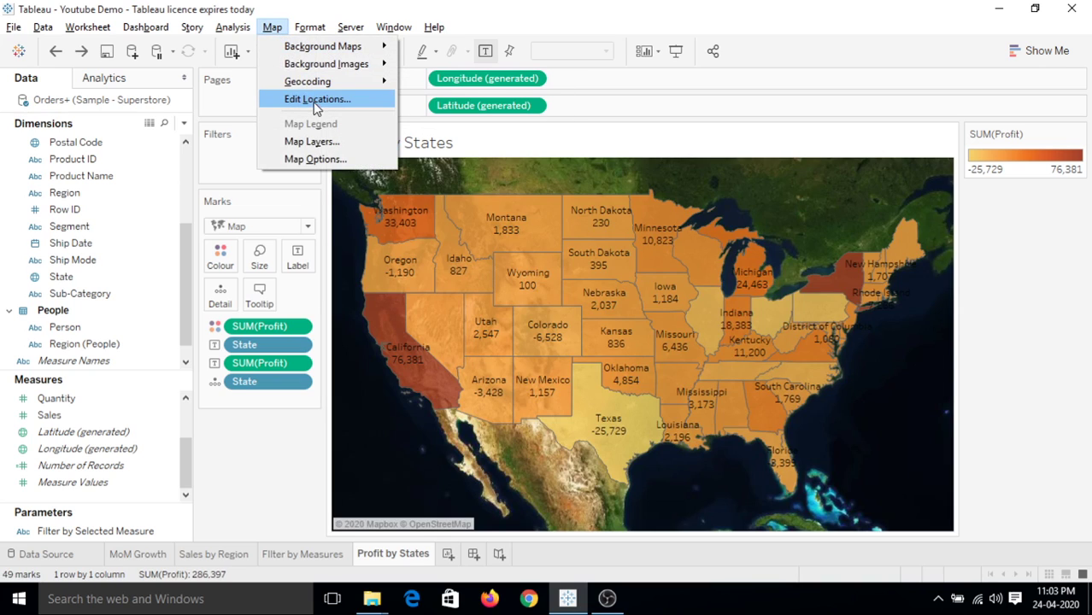
{"action": "left_click", "coordinate": [321, 142]}
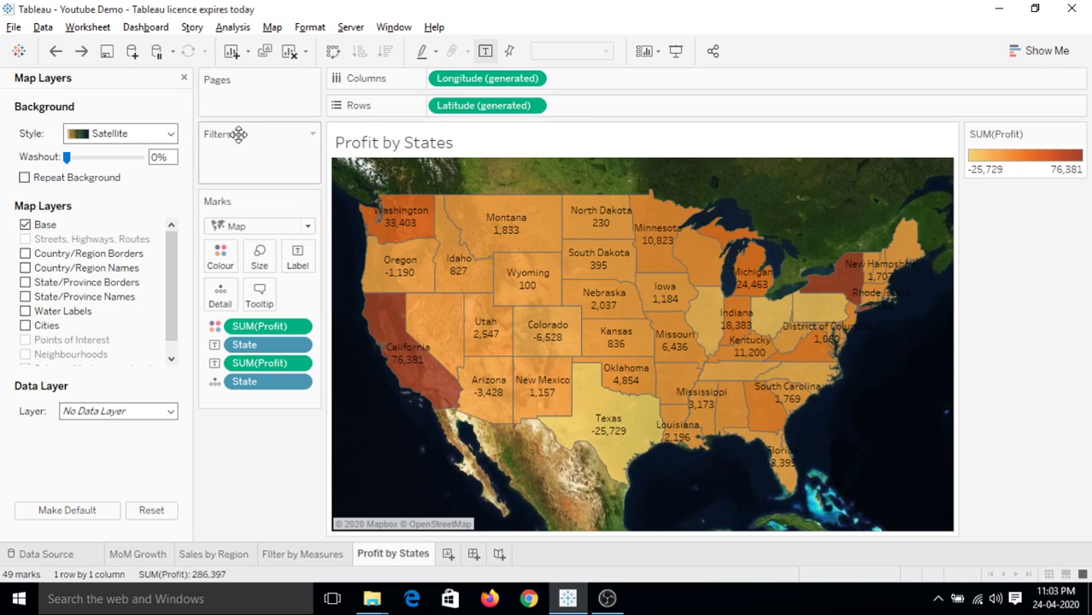
{"action": "left_click", "coordinate": [125, 137]}
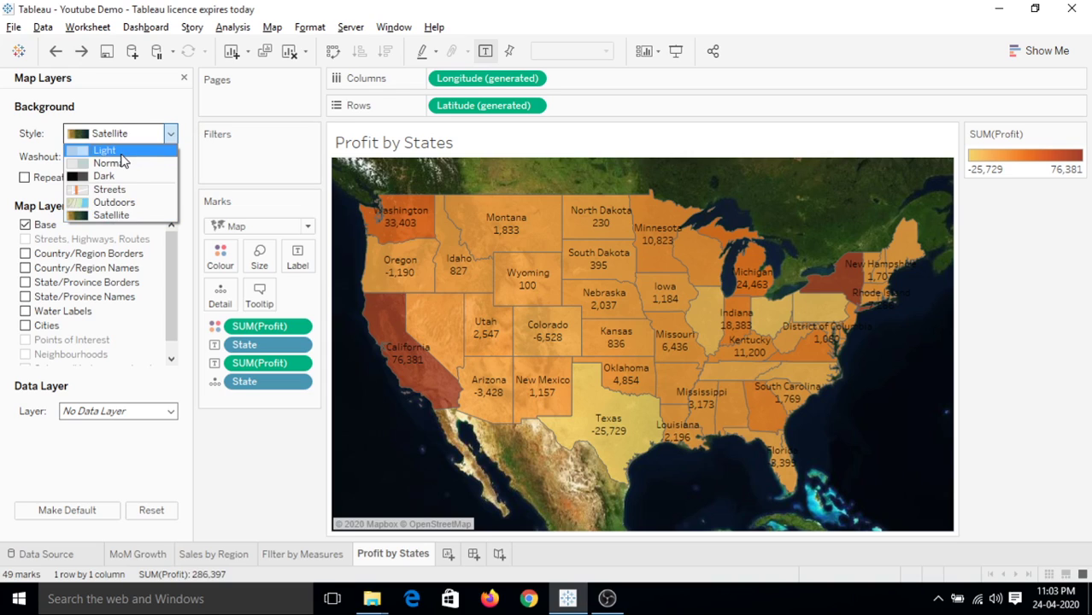
{"action": "left_click", "coordinate": [137, 137]}
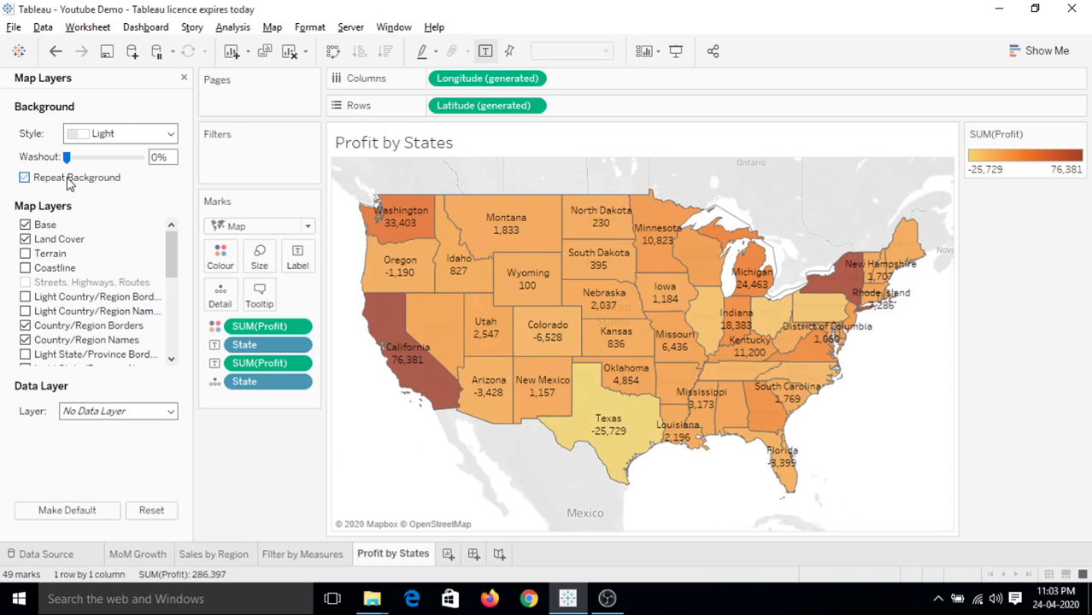
Set the map background washout to 100% and toggle the Coastline and Light State/Province Names layers
{"action": "left_click_drag", "start_coordinate": [68, 159], "coordinate": [146, 159]}
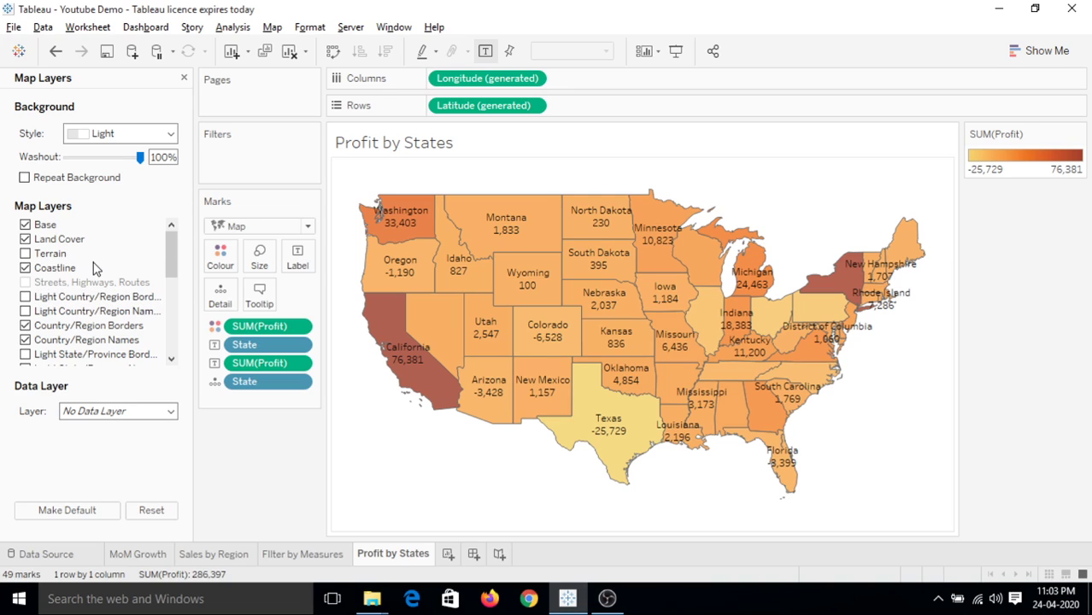
{"action": "scroll", "coordinate": [162, 247], "scroll_direction": "down", "scroll_amount": 3}
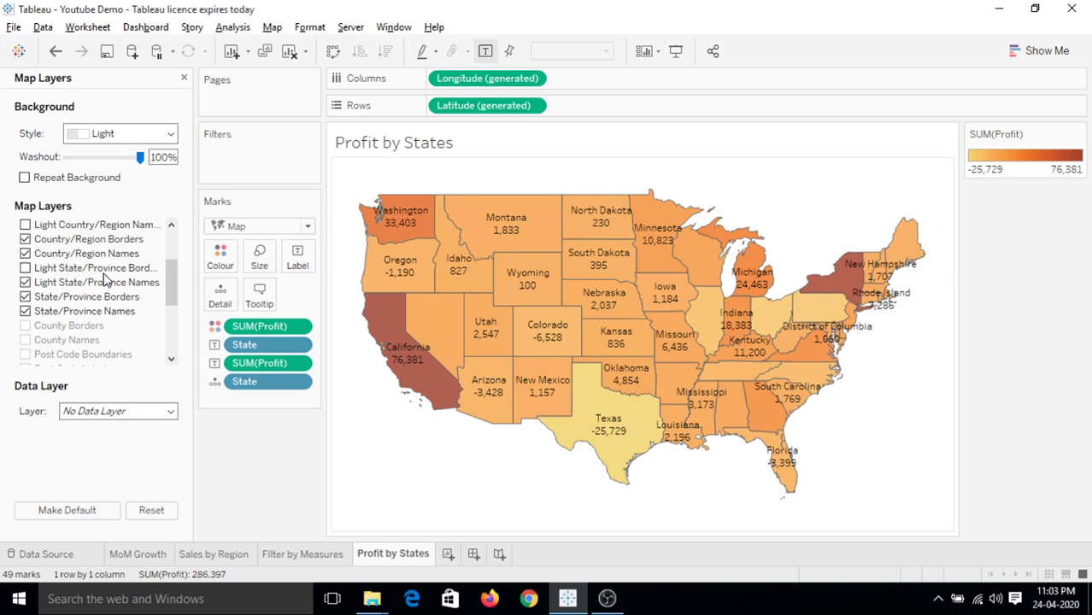
{"action": "left_click", "coordinate": [27, 283]}
{"action": "left_click_drag", "start_coordinate": [168, 282], "coordinate": [174, 333]}
{"action": "scroll", "coordinate": [174, 338], "scroll_direction": "up", "scroll_amount": 5}
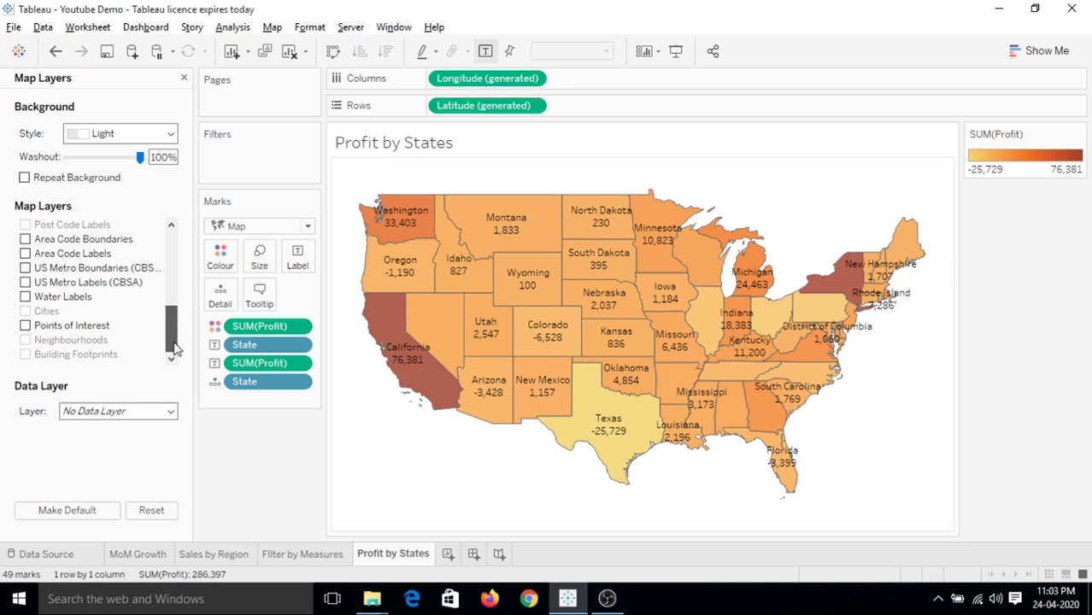
Add the Per Capita Income data layer to the map, hide its legend card and close the Map Layers settings
{"action": "left_click", "coordinate": [172, 414]}
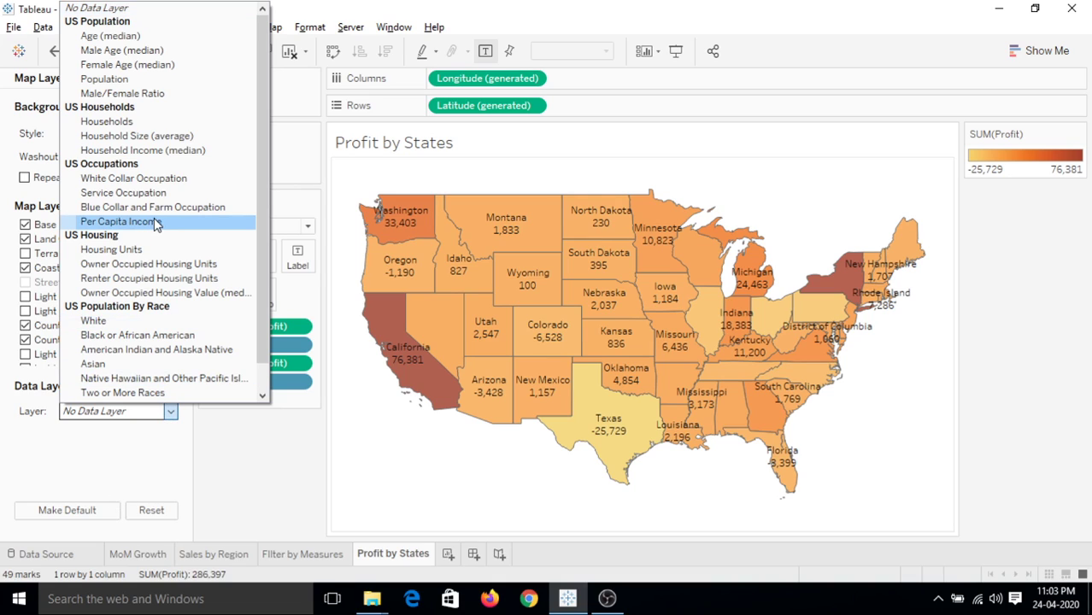
{"action": "key", "text": "Escape"}
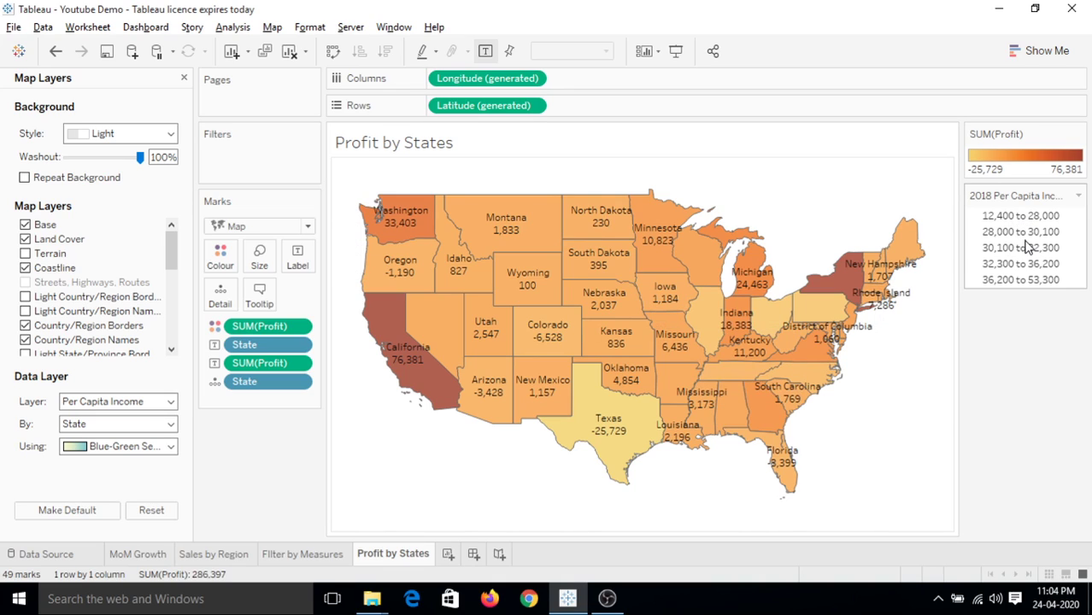
{"action": "left_click", "coordinate": [1080, 197]}
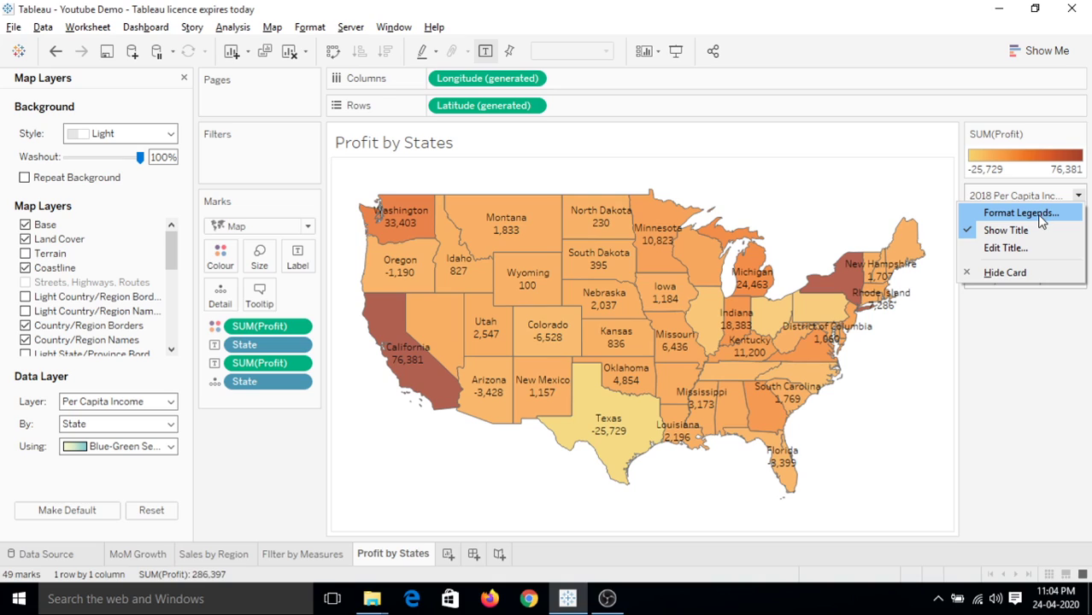
{"action": "left_click", "coordinate": [1007, 272]}
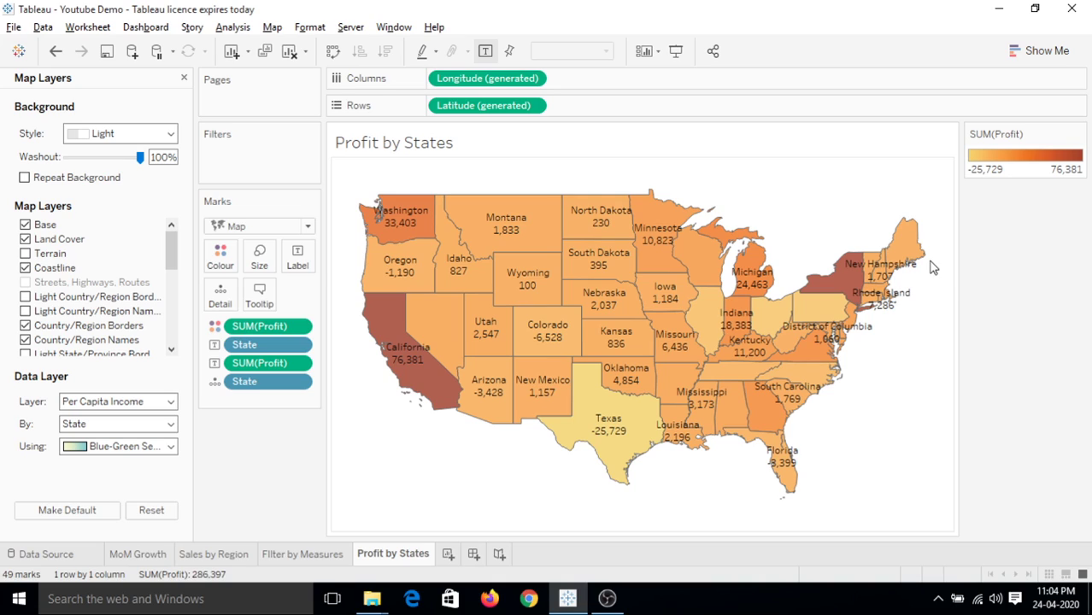
{"action": "left_click", "coordinate": [186, 77]}
Try toggling Show View Toolbar and Show Map Scale in Map Options, restoring both to their original settings
{"action": "left_click", "coordinate": [272, 29]}
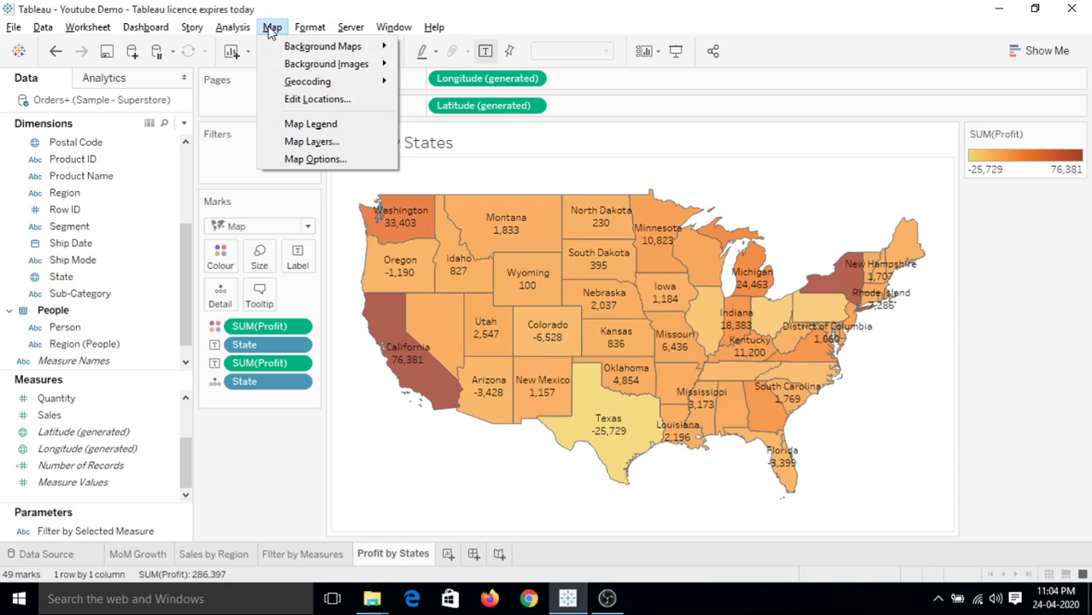
{"action": "left_click", "coordinate": [329, 159]}
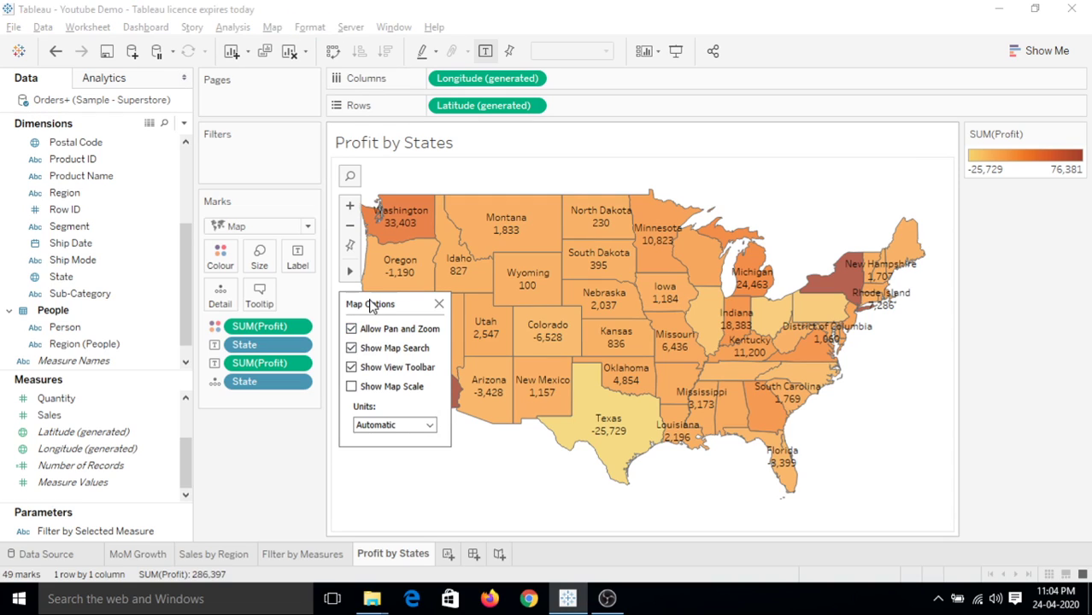
{"action": "left_click", "coordinate": [352, 367]}
{"action": "left_click", "coordinate": [352, 386]}
{"action": "left_click", "coordinate": [351, 387]}
{"action": "left_click", "coordinate": [351, 367]}
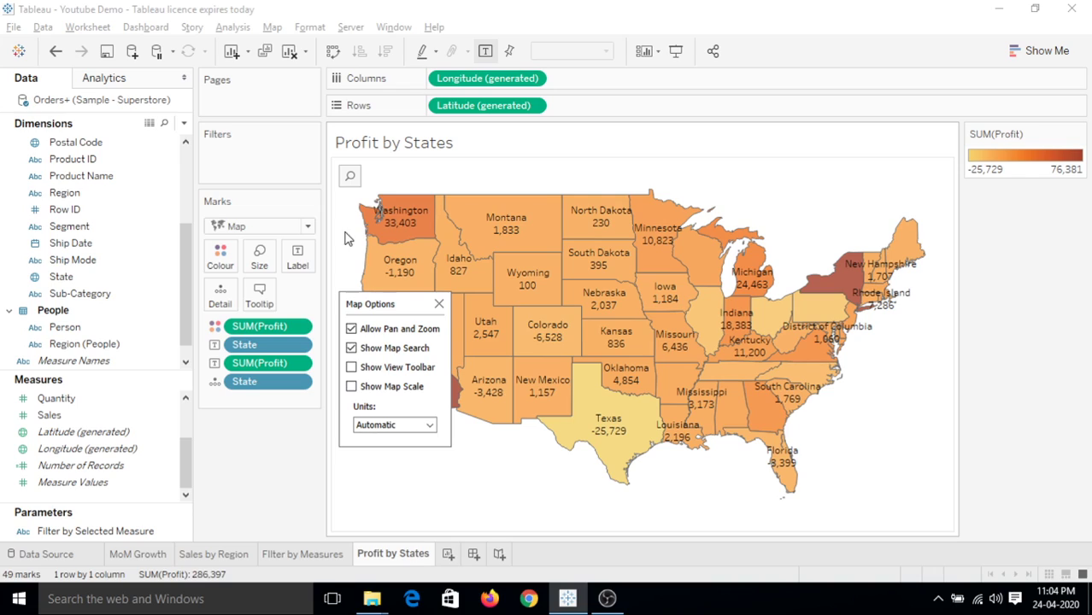
{"action": "left_click", "coordinate": [351, 370]}
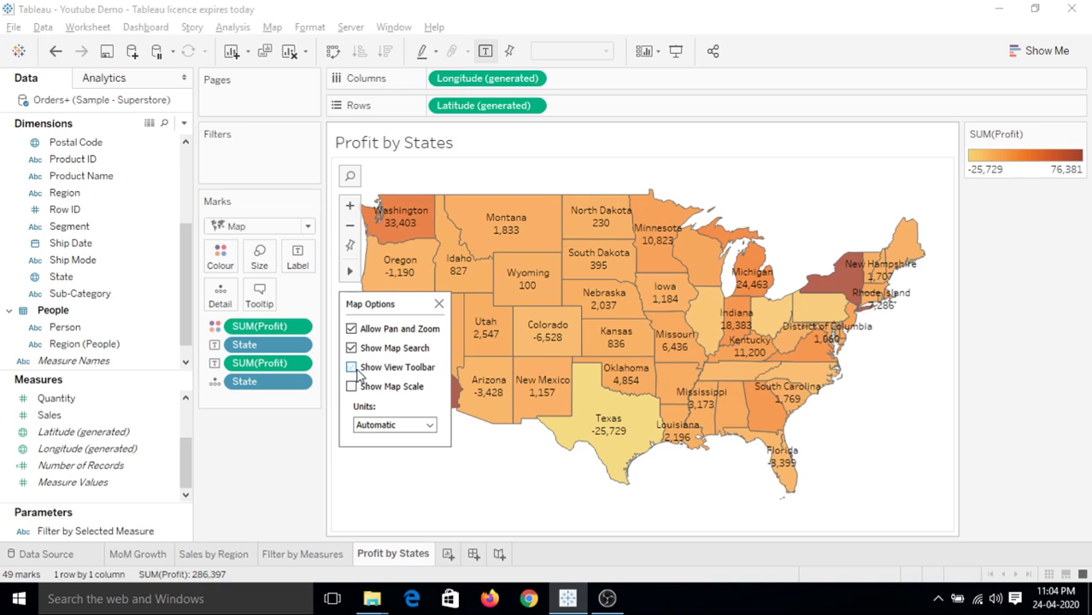
{"action": "left_click", "coordinate": [438, 305]}
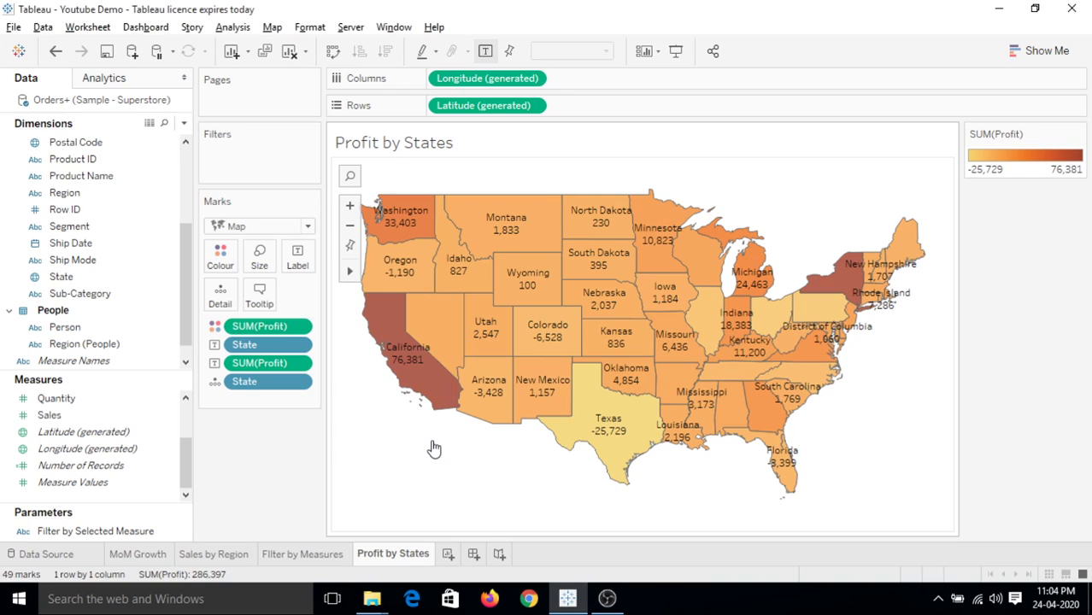